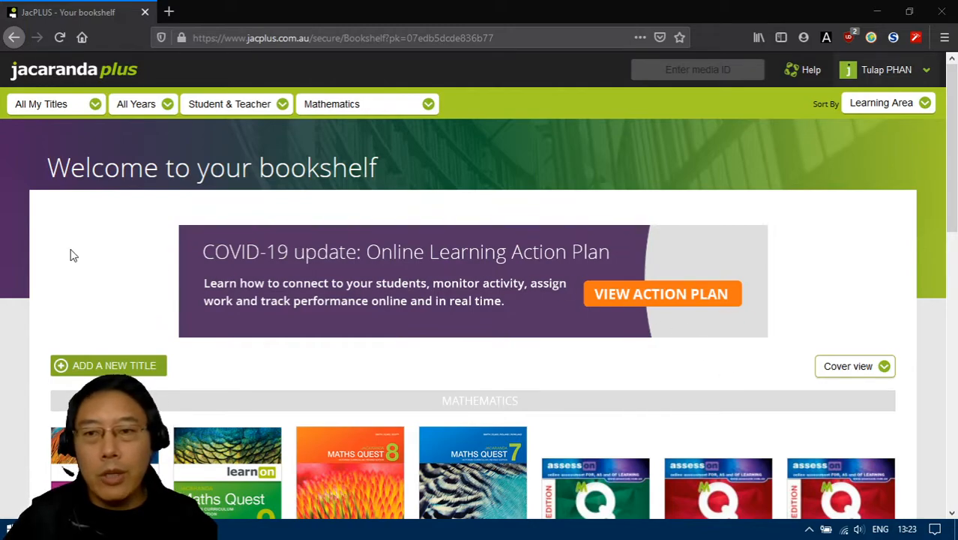
# - Open the Jacaranda Maths Quest 9 title from the bookshelf in learnON format
pyautogui.scroll(-3, 84, 272)
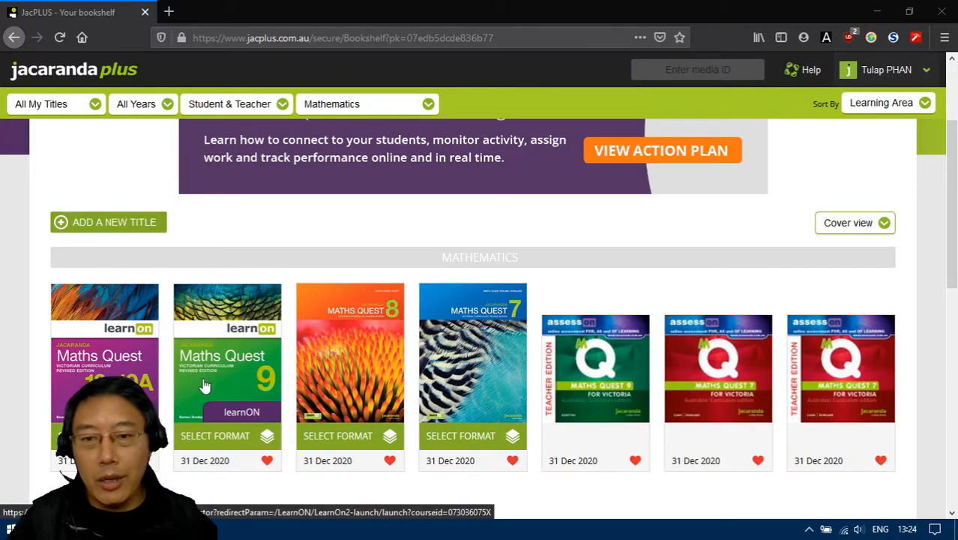
pyautogui.click(219, 443)
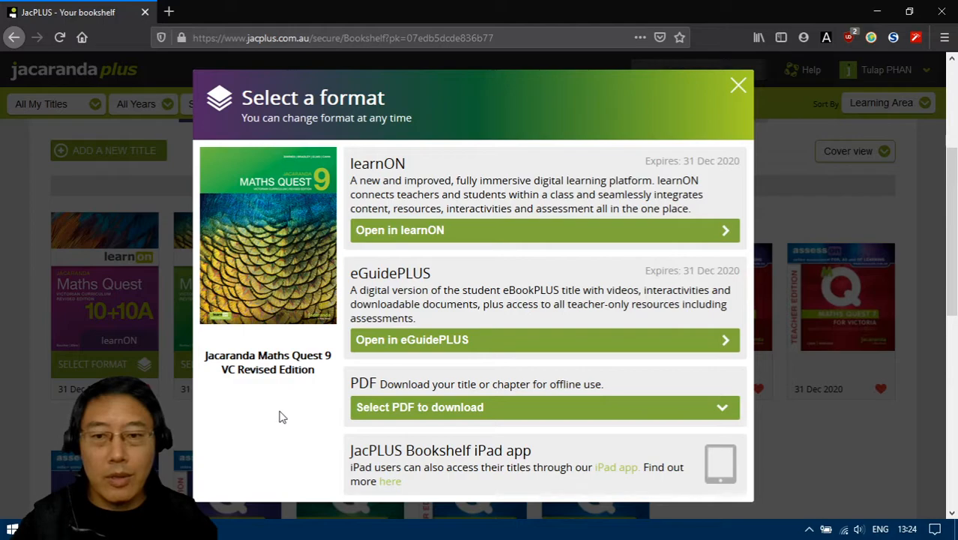
pyautogui.click(431, 234)
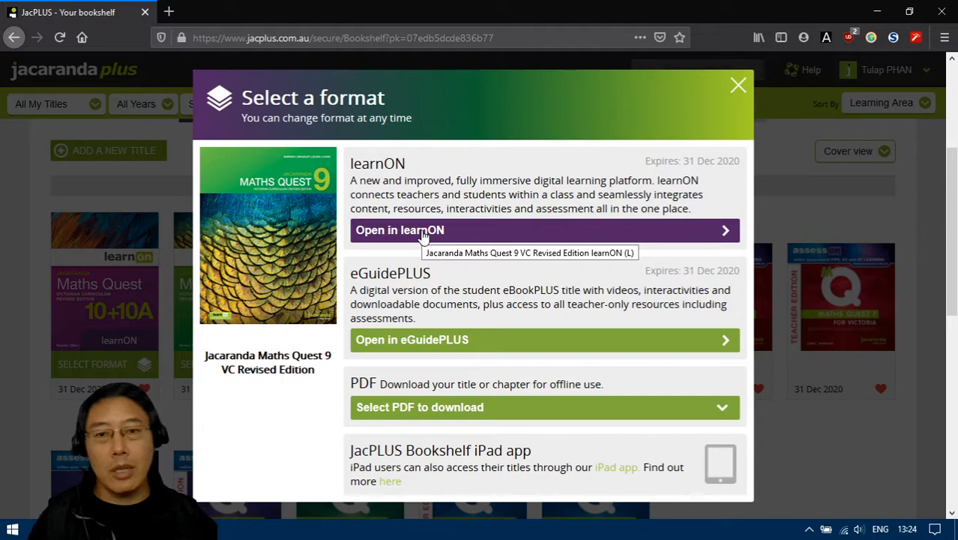
pyautogui.click(424, 233)
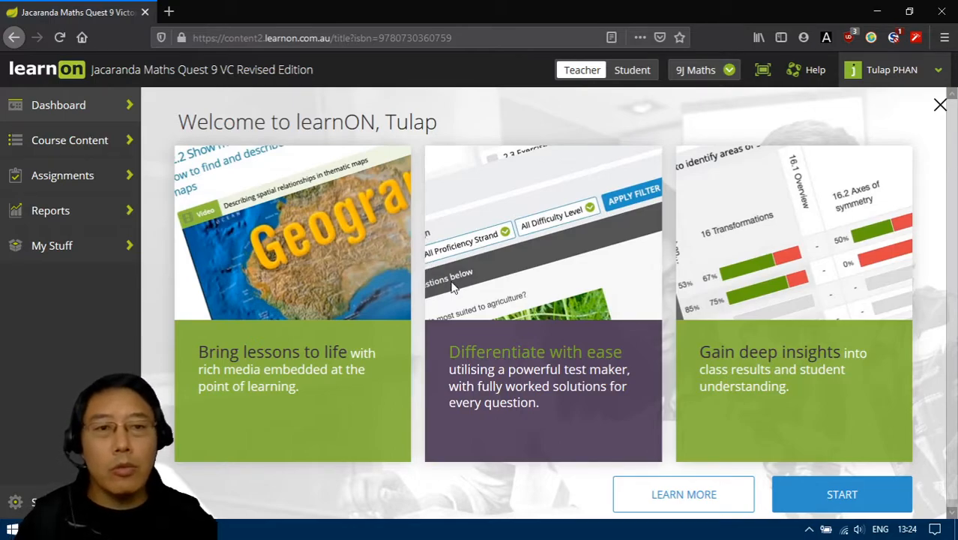
# - Open the class manager for the 9J Maths class and copy the class's join link
pyautogui.click(697, 70)
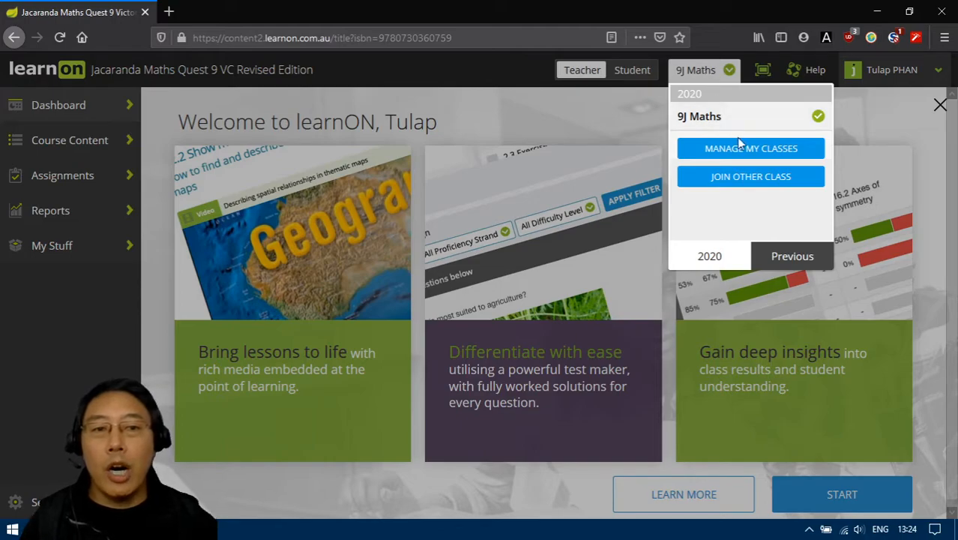
pyautogui.click(776, 154)
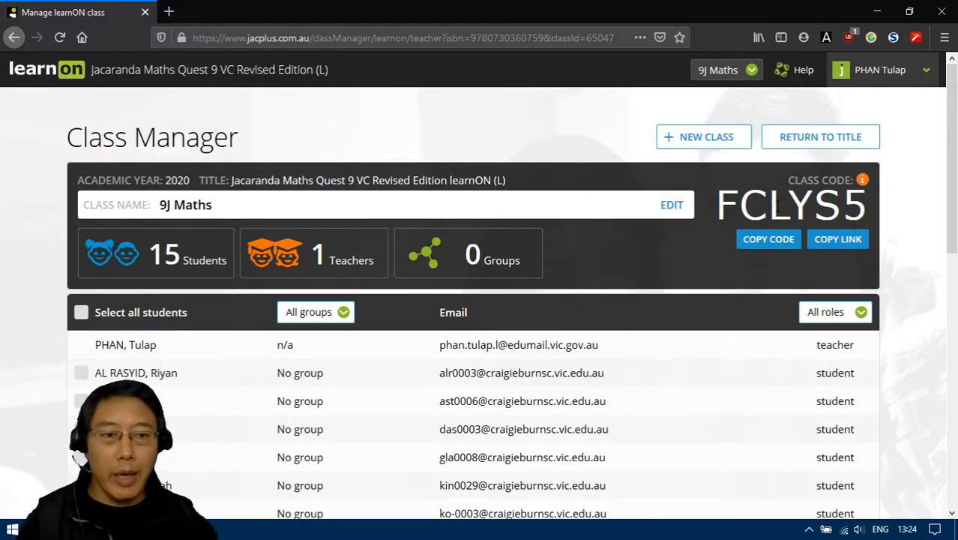
pyautogui.click(839, 240)
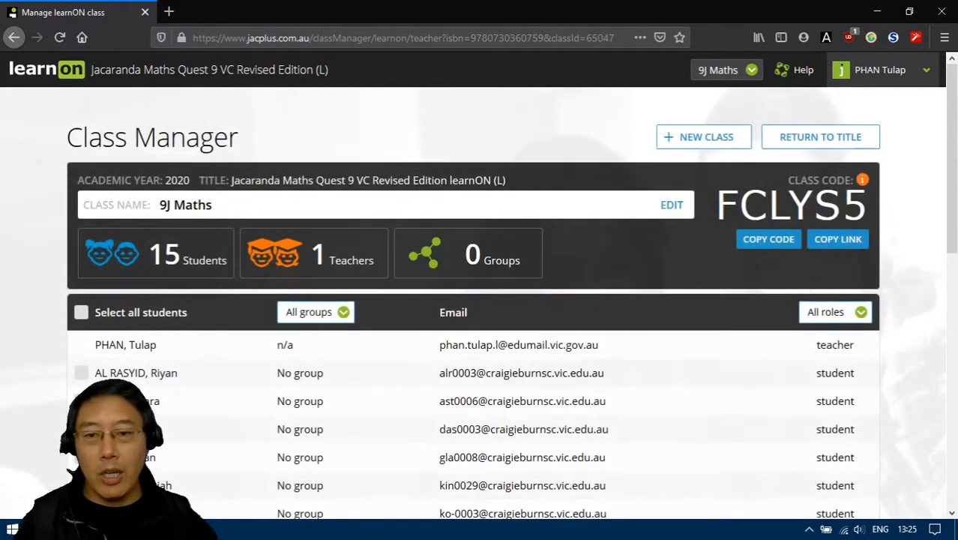
# - Switch to Notepad, paste the copied class link into the blank document, and return to the browser
pyautogui.hotkey('alt', 'Tab')
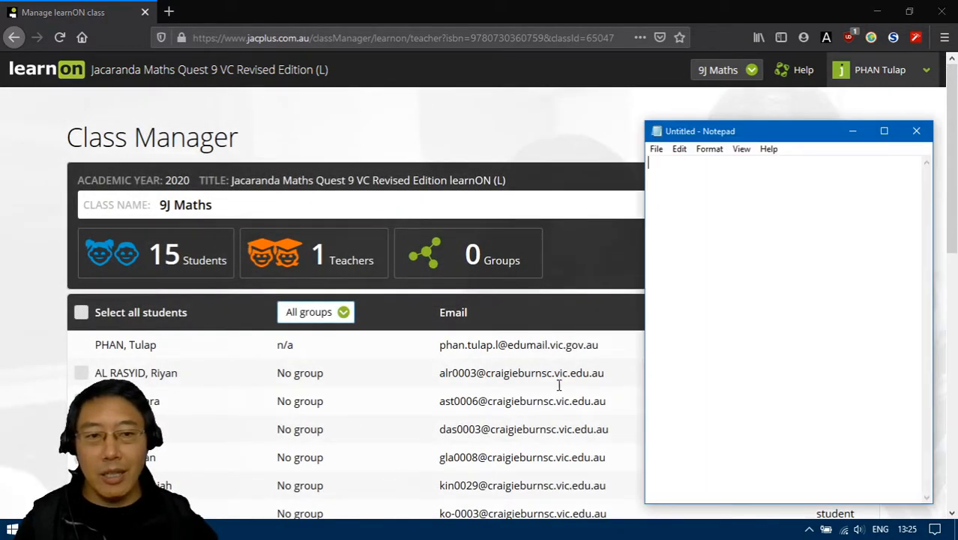
pyautogui.rightClick(691, 182)
pyautogui.click(744, 242)
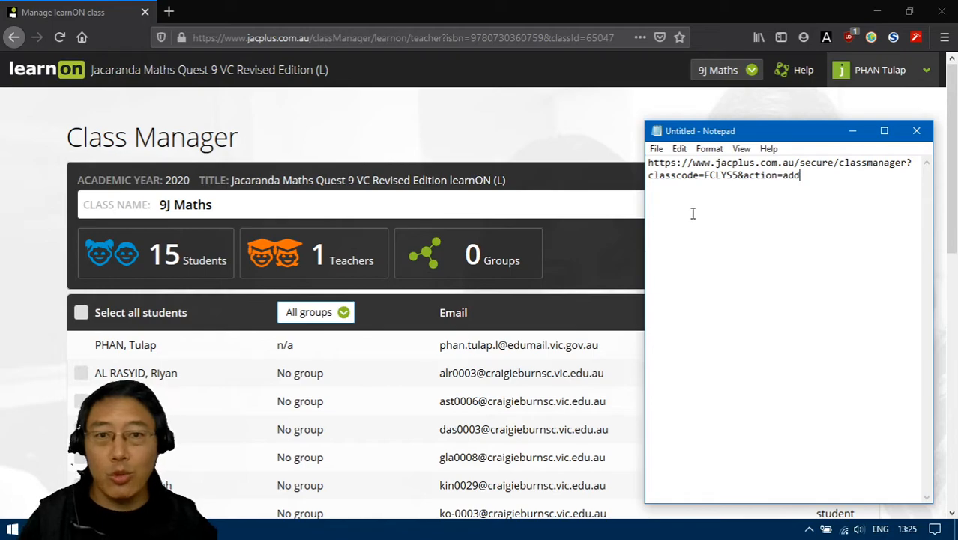
pyautogui.click(531, 11)
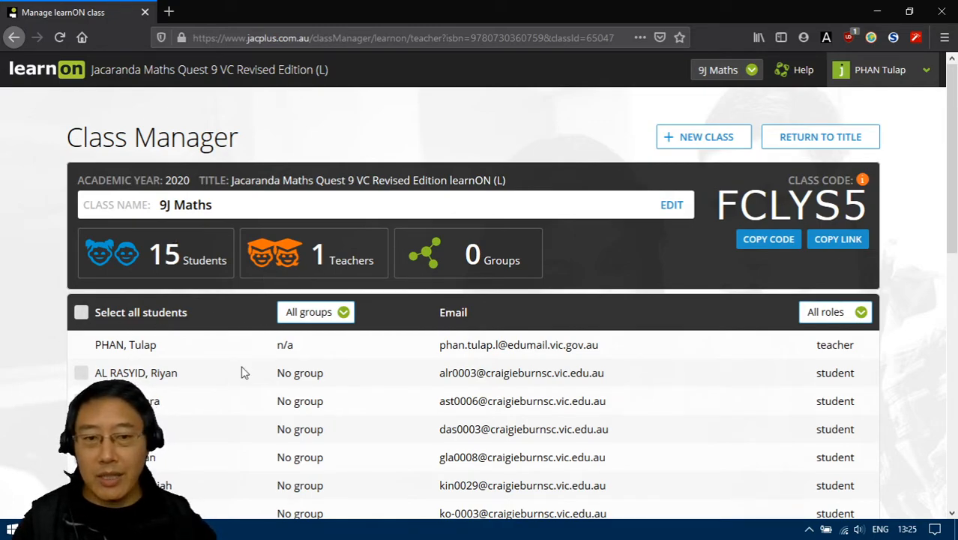
# - Look through the 9J Maths student list in the class manager and return to the Maths Quest 9 title
pyautogui.scroll(-5, 241, 373)
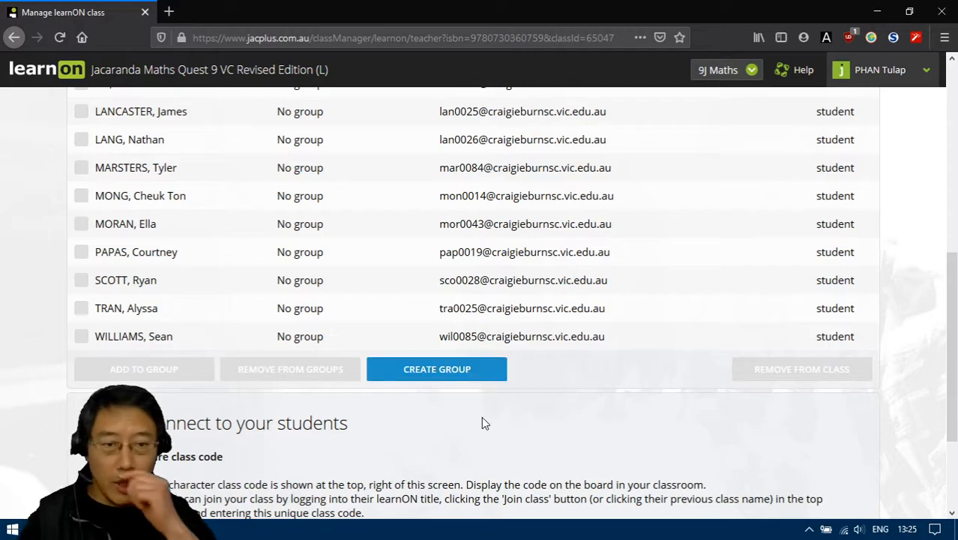
pyautogui.scroll(5, 600, 422)
pyautogui.scroll(1, 630, 425)
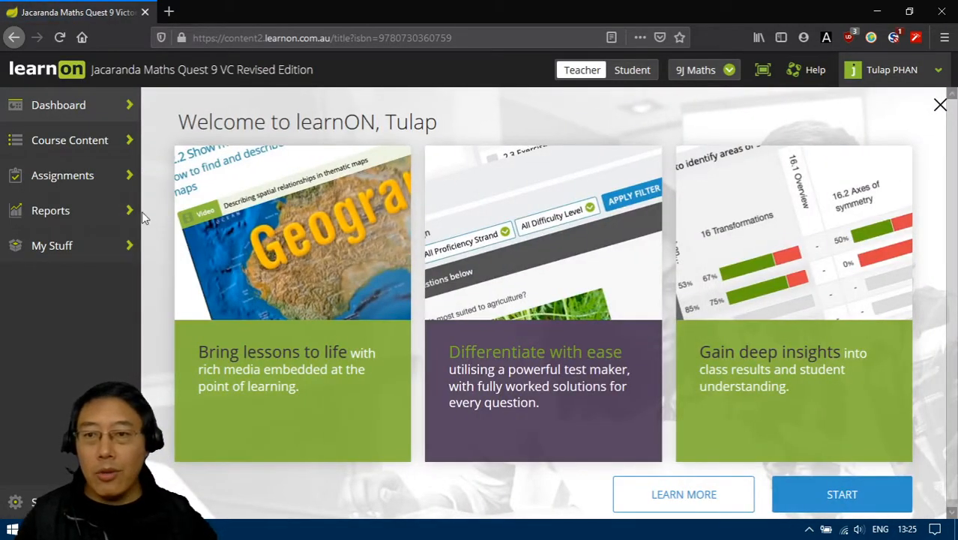
# - Start a new assignment with 1.1 Set A Calculator allowed from topic 1 Numeracy 1 and show its questions
pyautogui.click(63, 177)
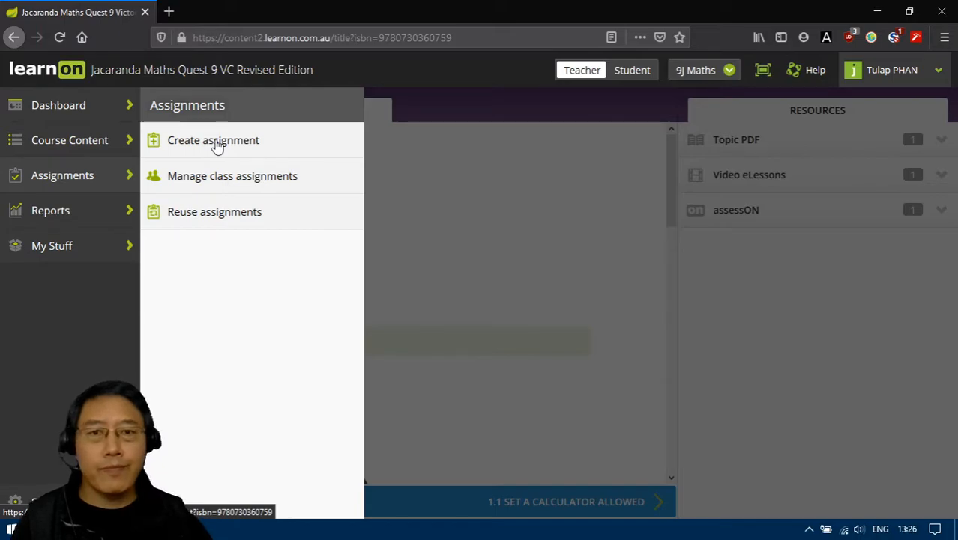
pyautogui.click(217, 142)
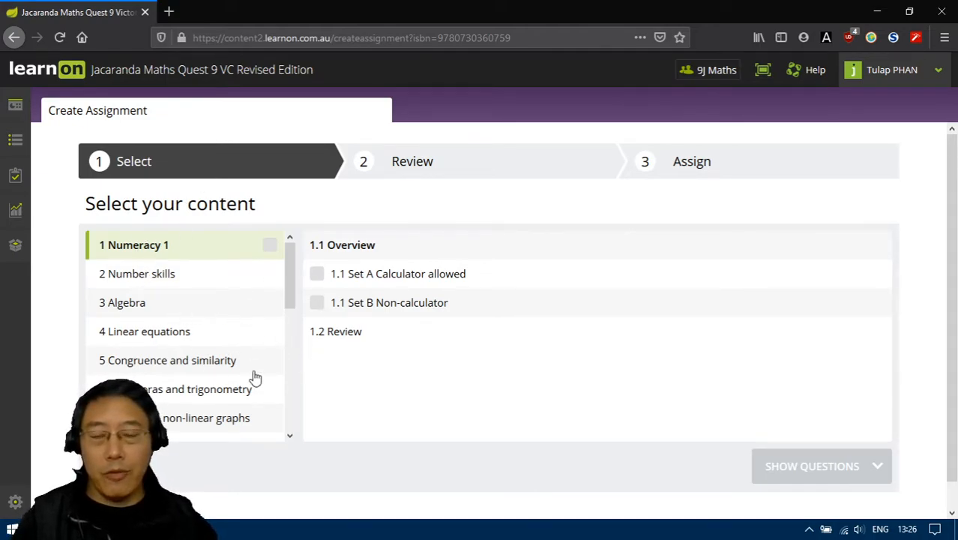
pyautogui.click(317, 275)
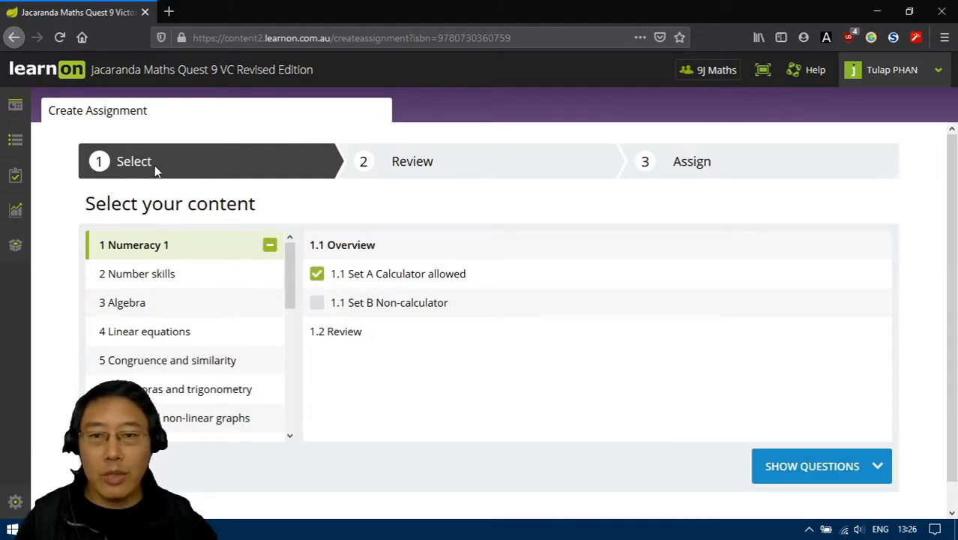
pyautogui.click(822, 466)
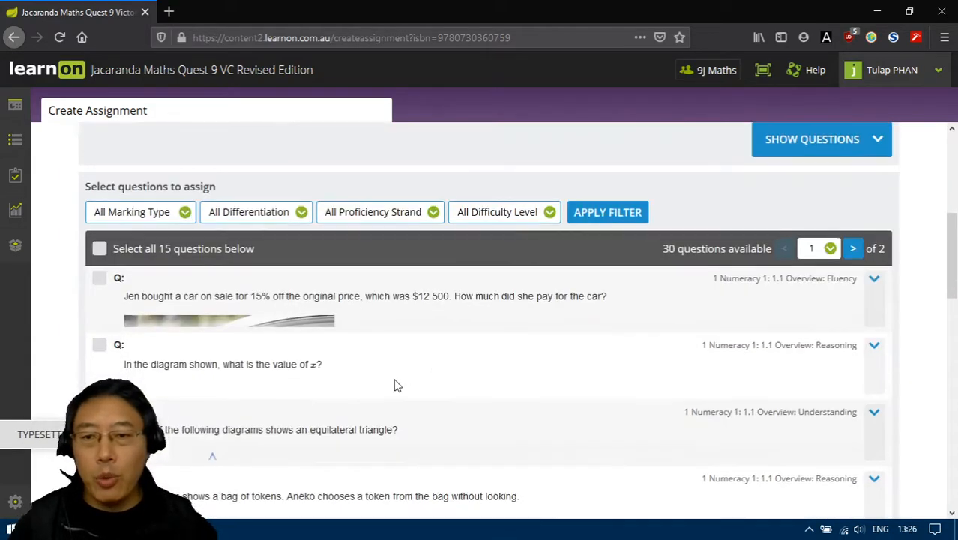
# - Select all 15 listed questions, review them, and continue to the assigning stage
pyautogui.click(98, 250)
pyautogui.scroll(-15, 65, 332)
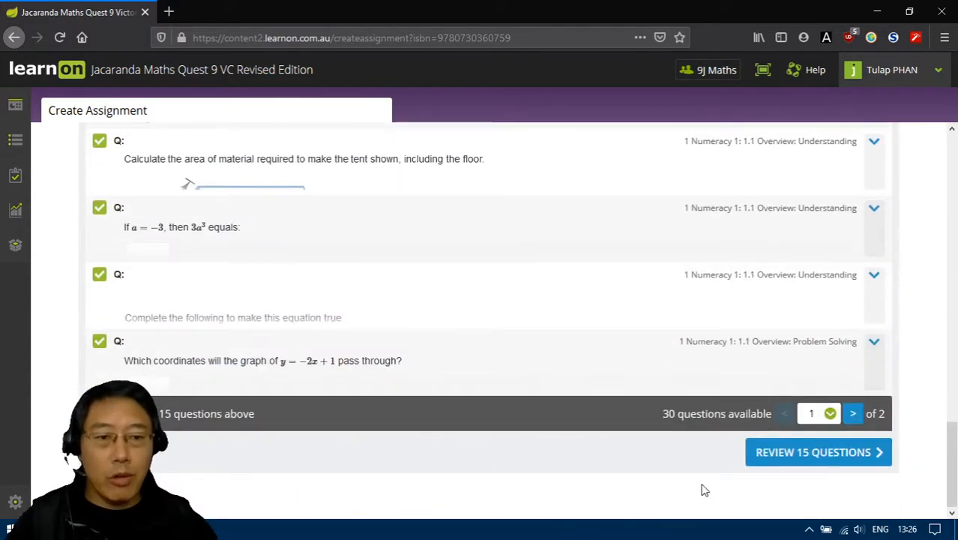
pyautogui.click(789, 456)
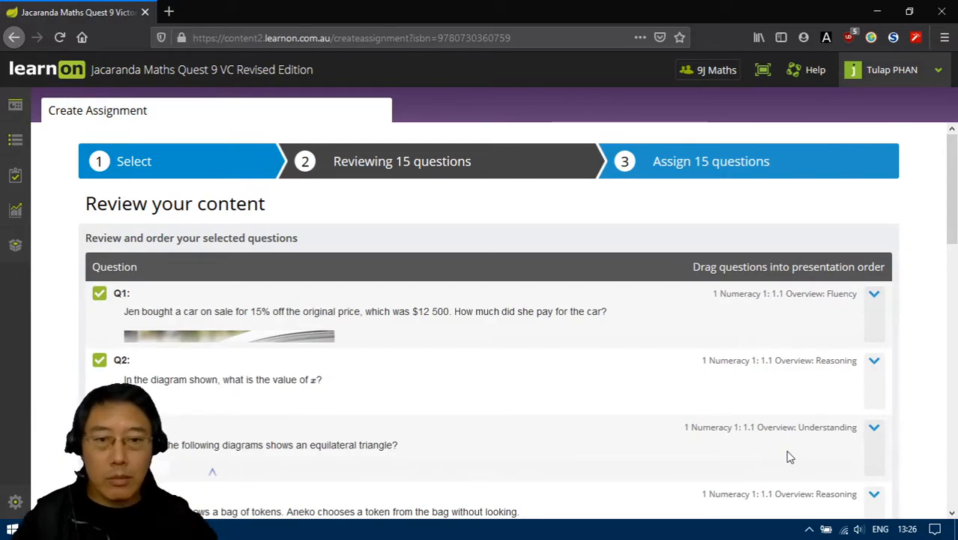
pyautogui.scroll(-5, 570, 363)
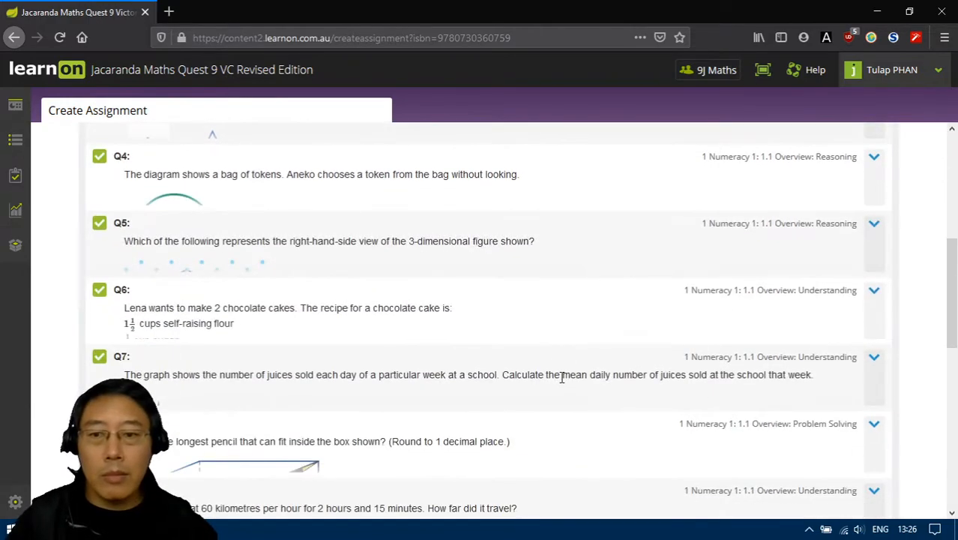
pyautogui.scroll(-5, 237, 415)
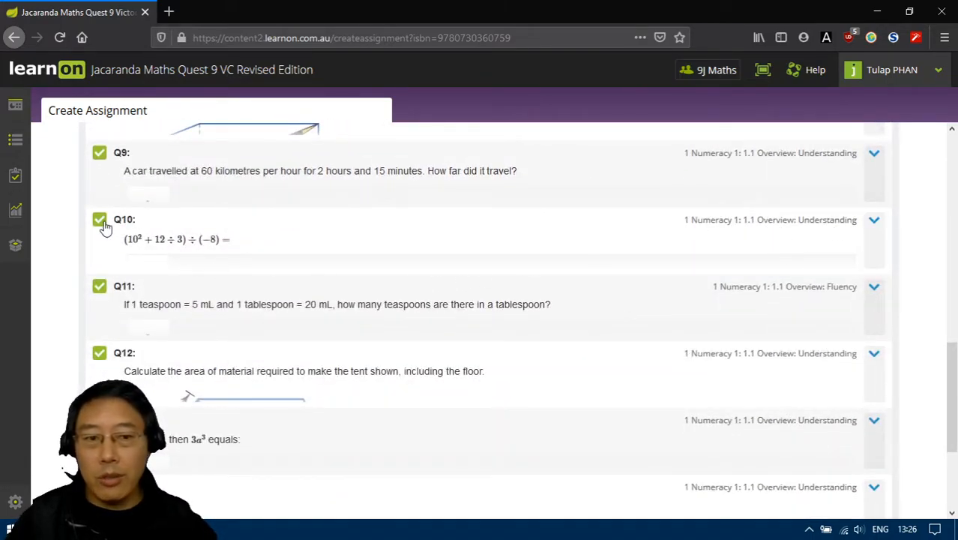
pyautogui.scroll(-3, 646, 471)
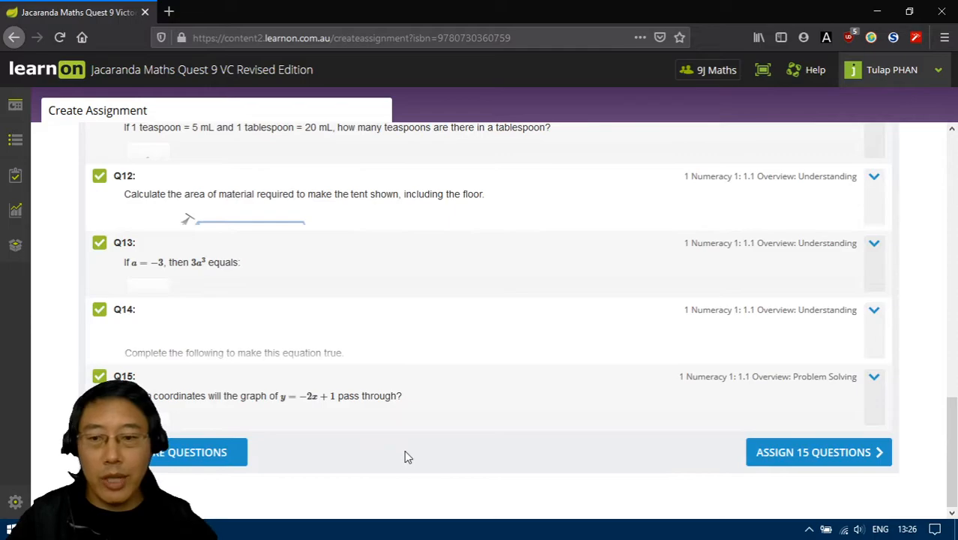
pyautogui.click(801, 454)
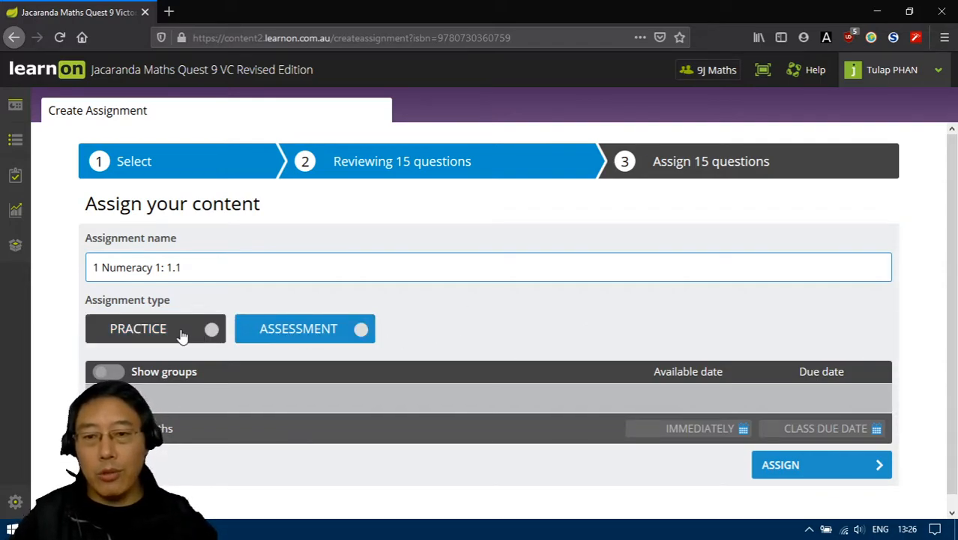
# - Set the assignment type to Practice and check its question order and feedback release rules
pyautogui.click(326, 335)
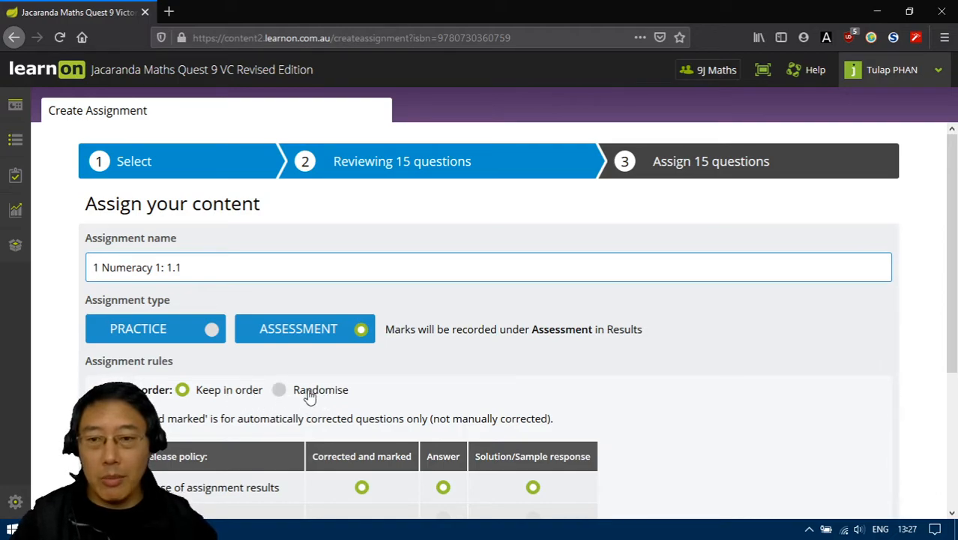
pyautogui.click(158, 330)
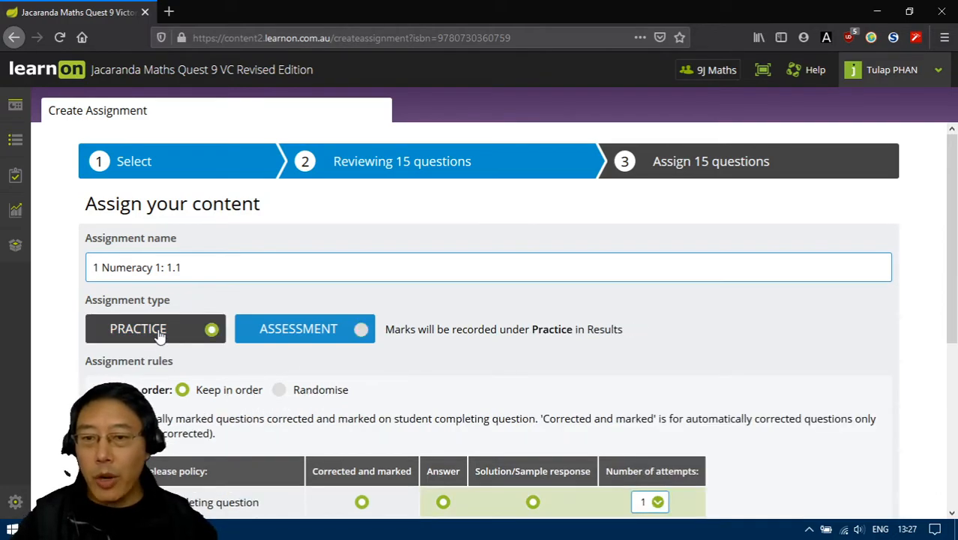
pyautogui.scroll(-2, 448, 432)
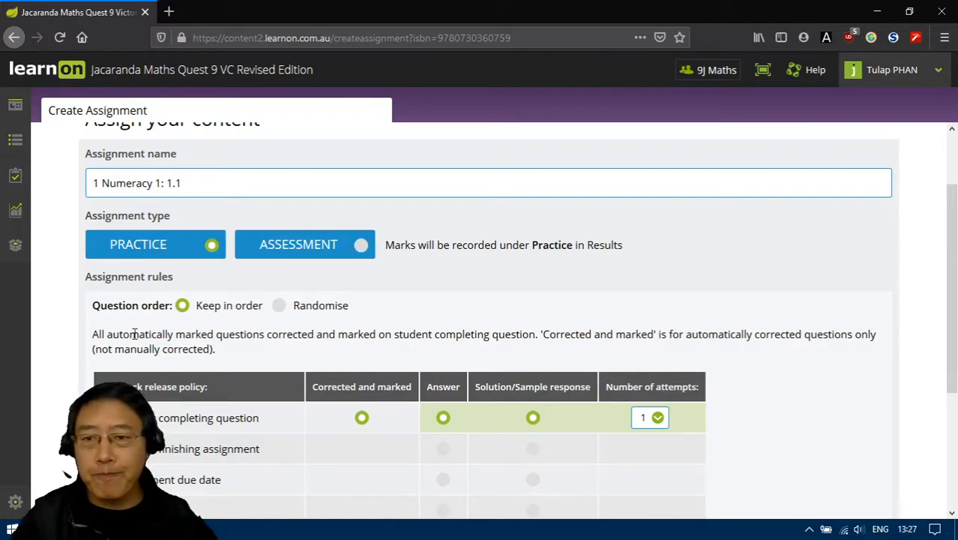
pyautogui.scroll(-3, 257, 375)
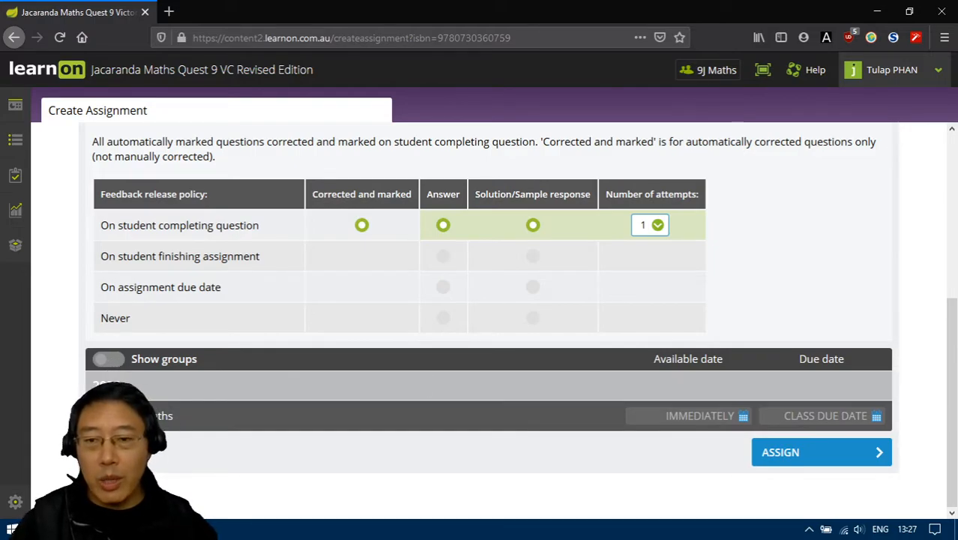
# - Choose the 9J Maths class as recipient, and check the class due date calendar and the student list
pyautogui.click(105, 416)
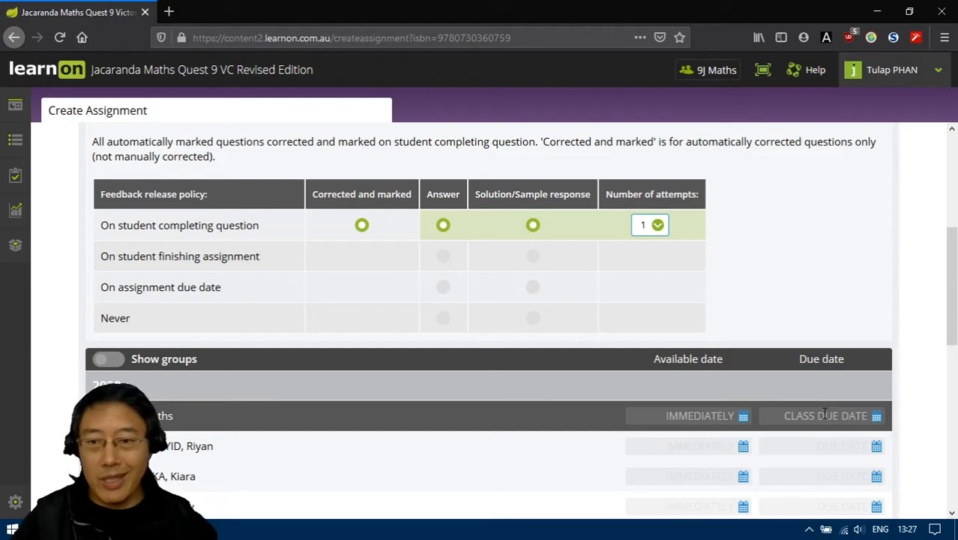
pyautogui.click(876, 416)
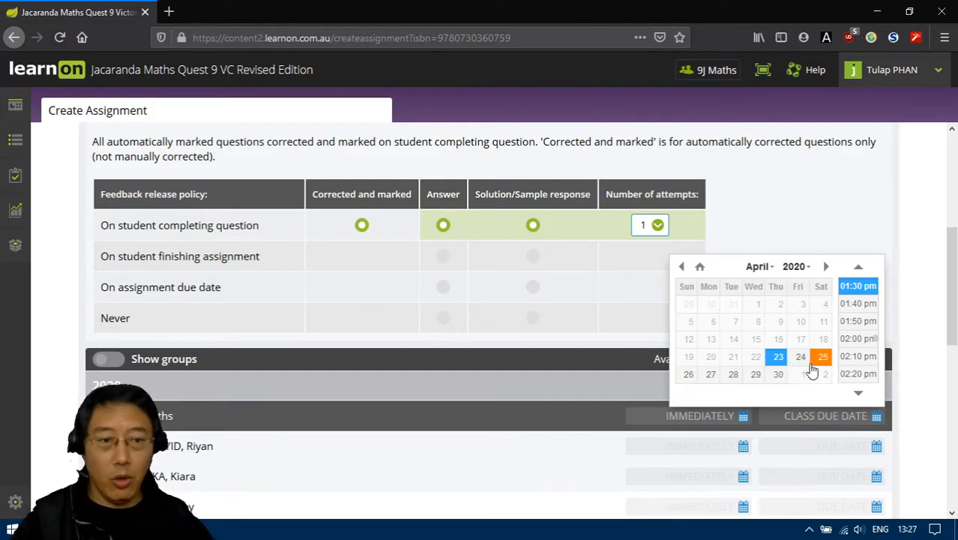
pyautogui.click(923, 394)
pyautogui.scroll(-7, 908, 395)
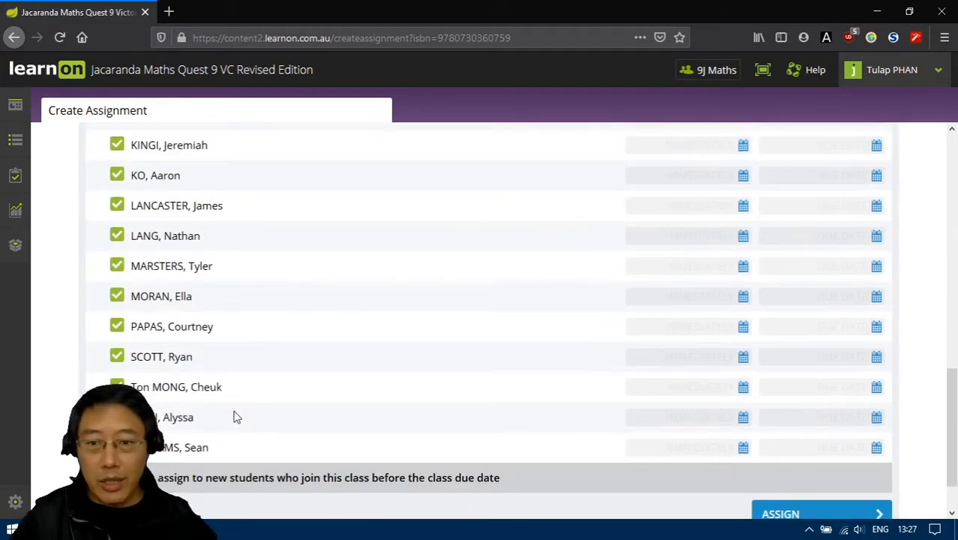
pyautogui.scroll(-1, 579, 480)
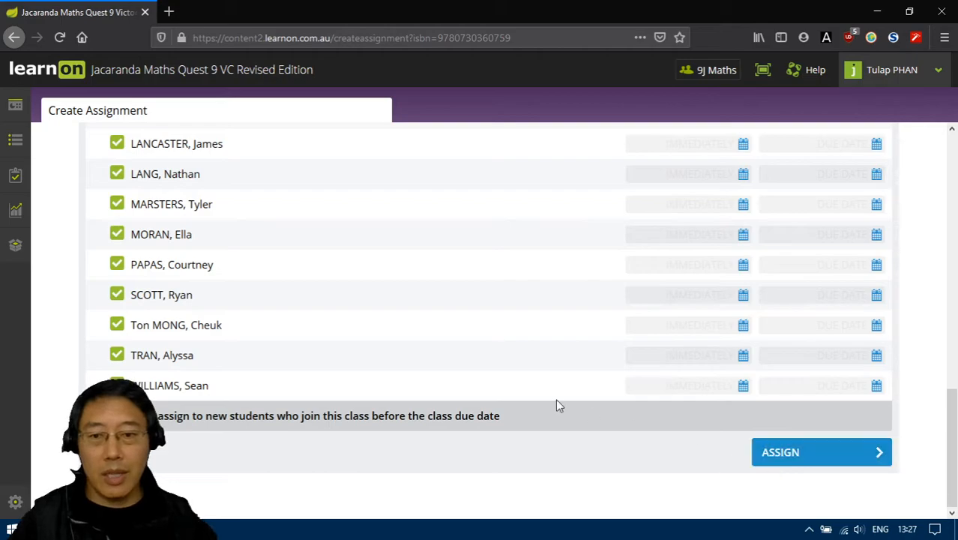
pyautogui.scroll(6, 597, 482)
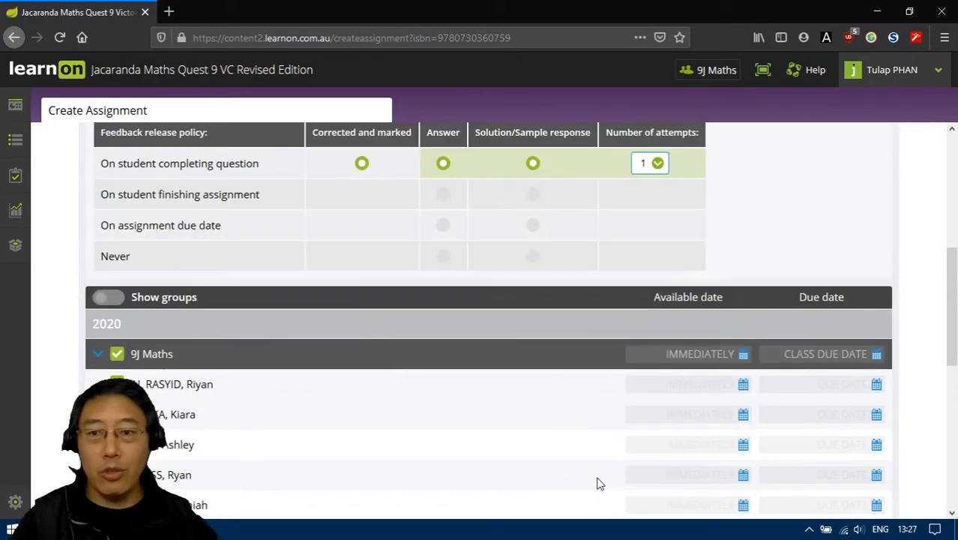
pyautogui.scroll(5, 597, 482)
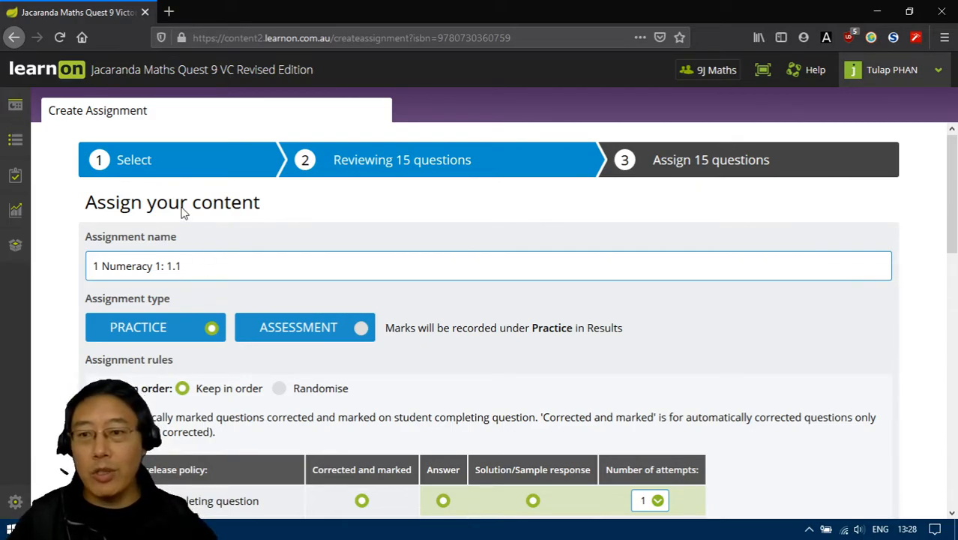
# - Open the Results report and choose teacher-assigned practice as the assignment type
pyautogui.moveTo(15, 213)
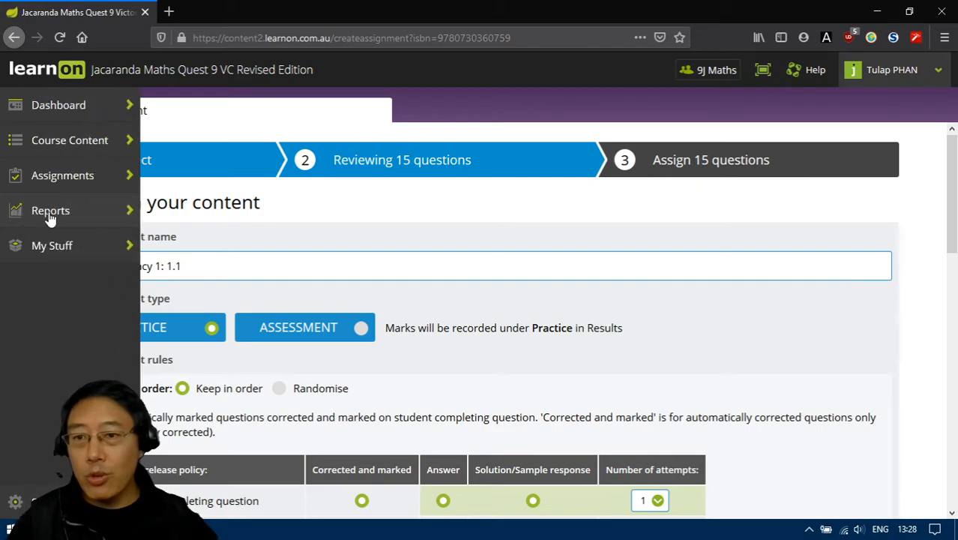
pyautogui.click(52, 212)
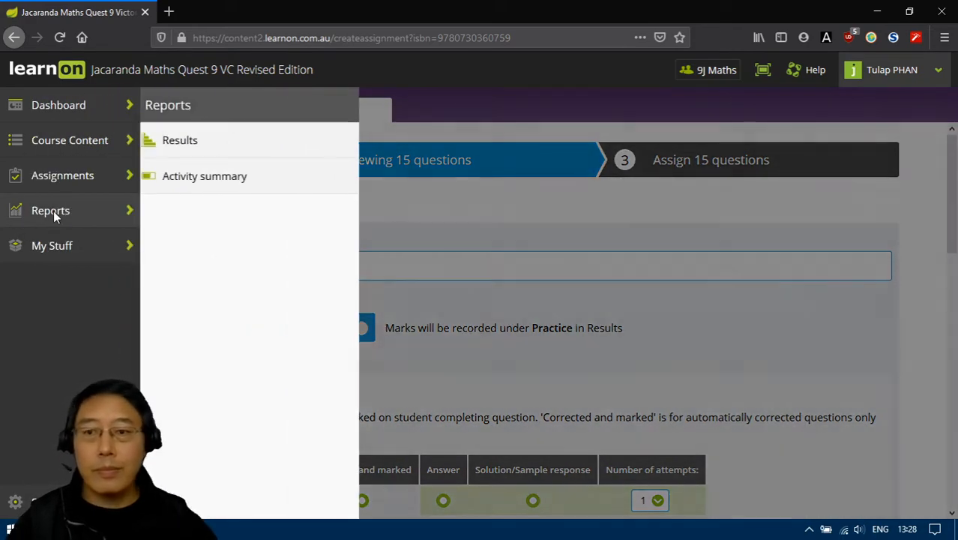
pyautogui.click(185, 142)
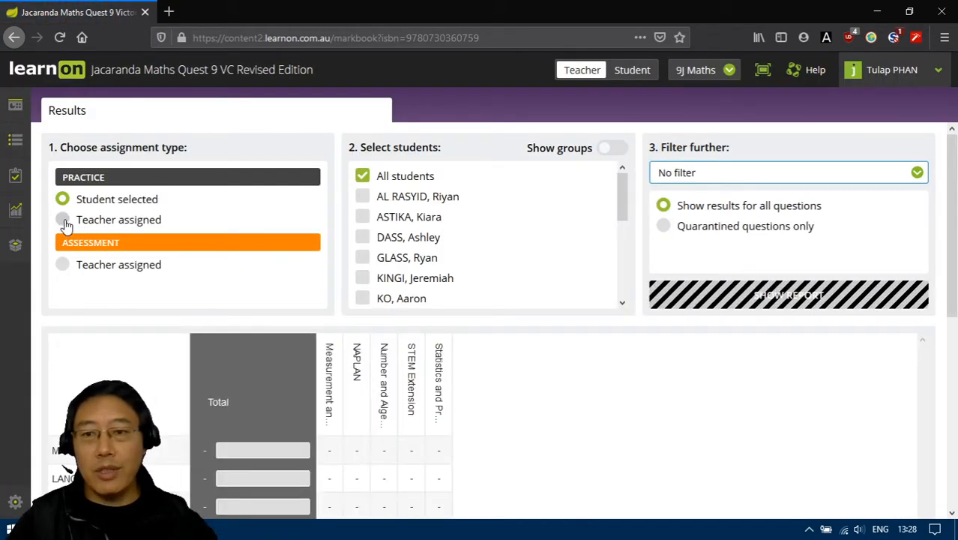
pyautogui.click(63, 221)
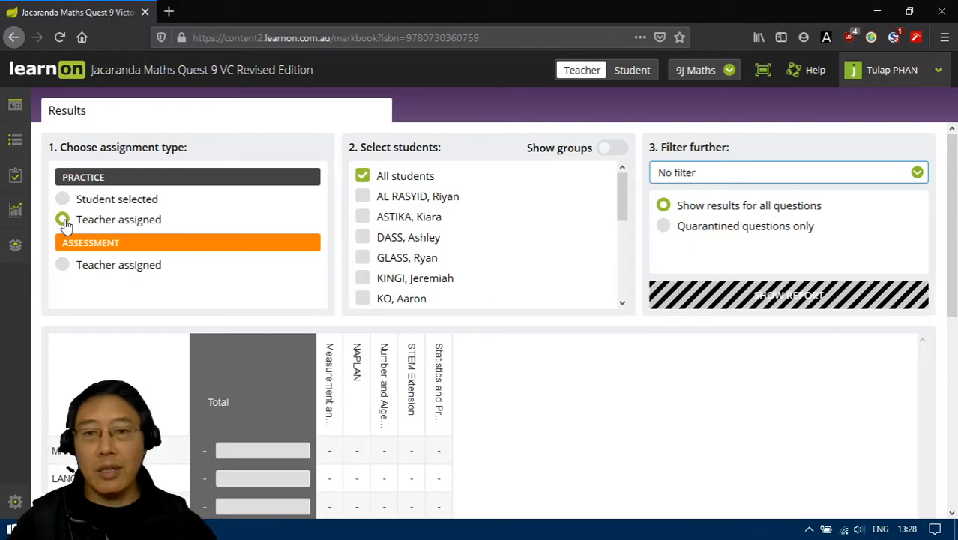